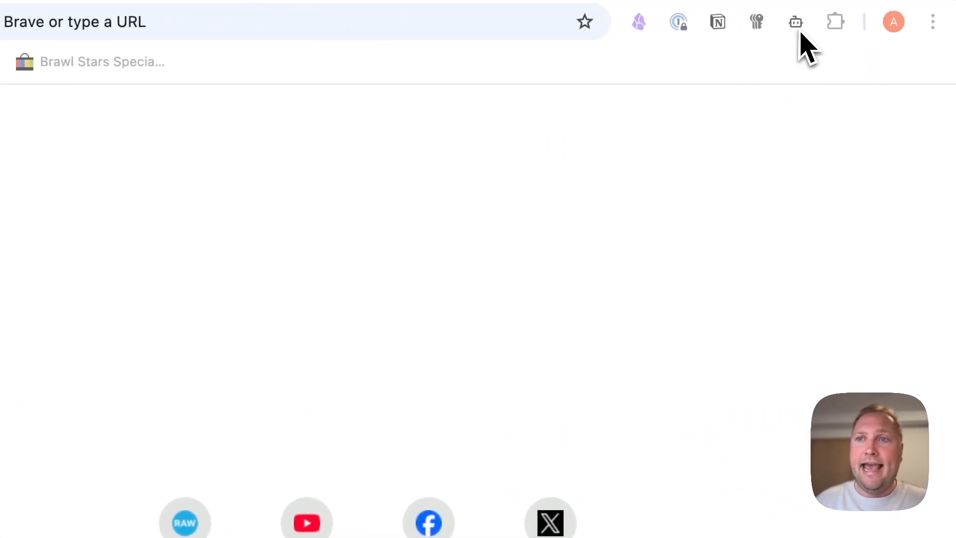
# Step: Connect the current browser tab to the MCP server through the Browser MCP extension
pyautogui.click(804, 25)
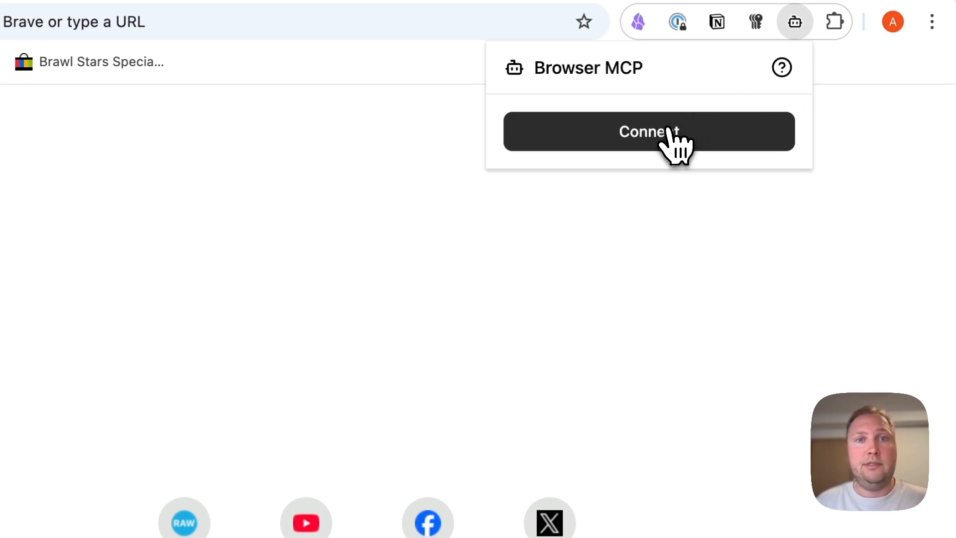
pyautogui.click(692, 141)
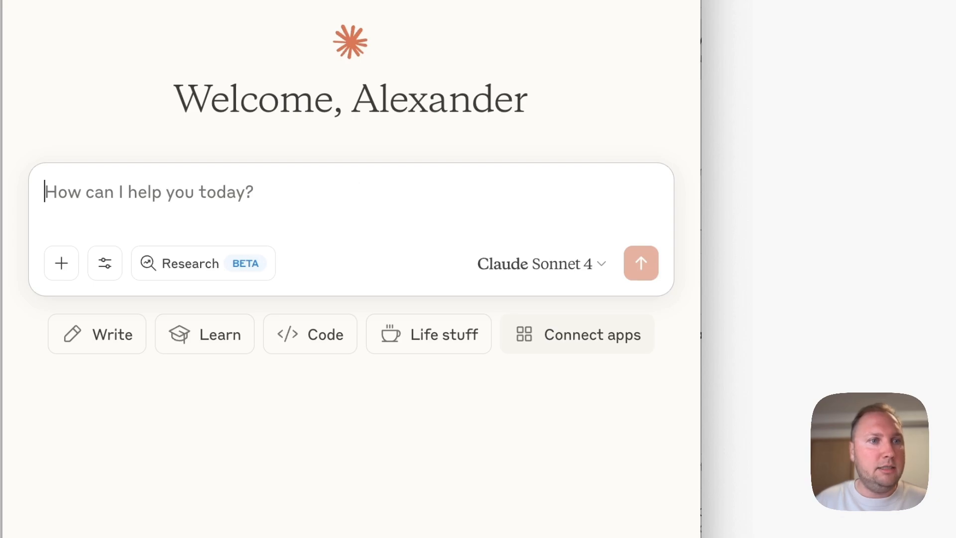
# Step: Write a Claude prompt: use BrowseMCP to check LinkedIn for new B2B, worldwide, remote AI engineer openings matching my CV and show the three most relevant
pyautogui.write('Use BrowseMC')
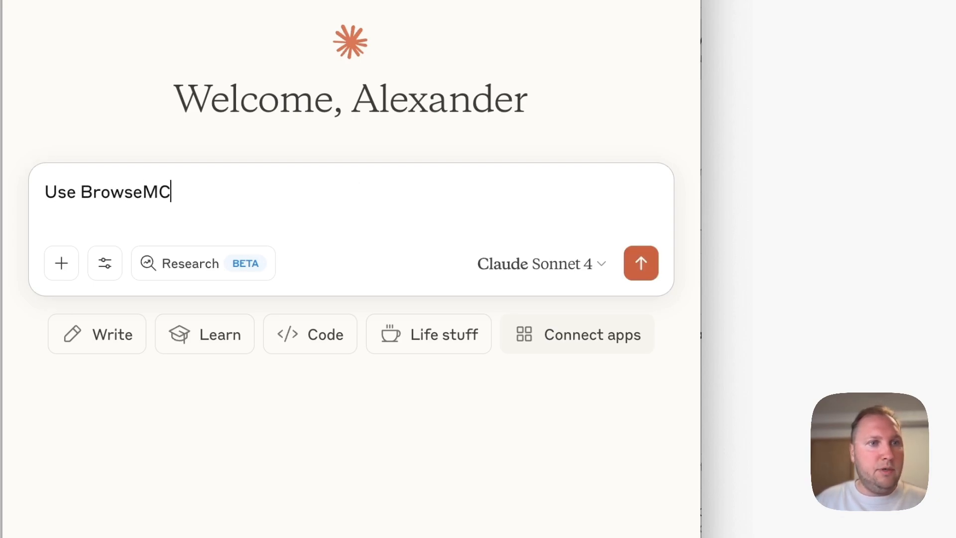
pyautogui.write('P to check LinkedIn f')
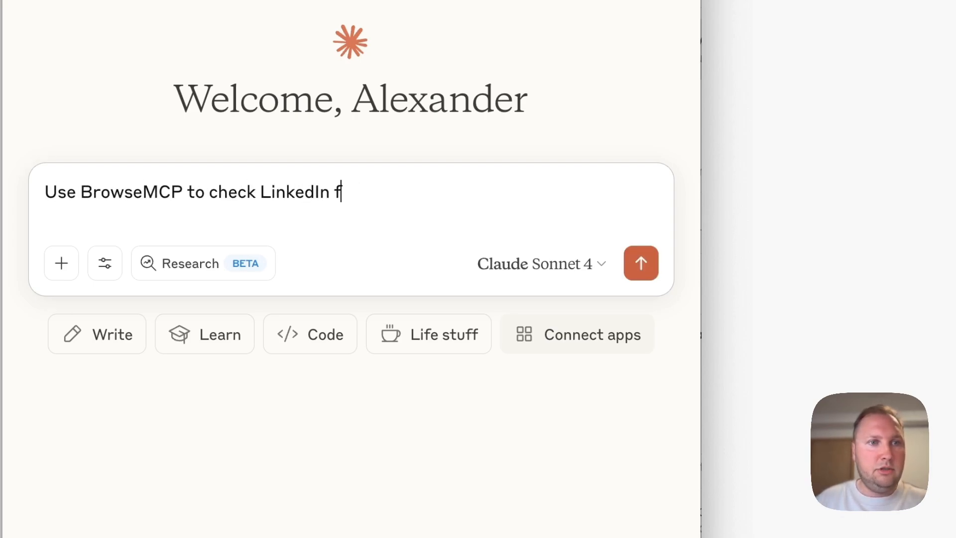
pyautogui.write('or new job openings t')
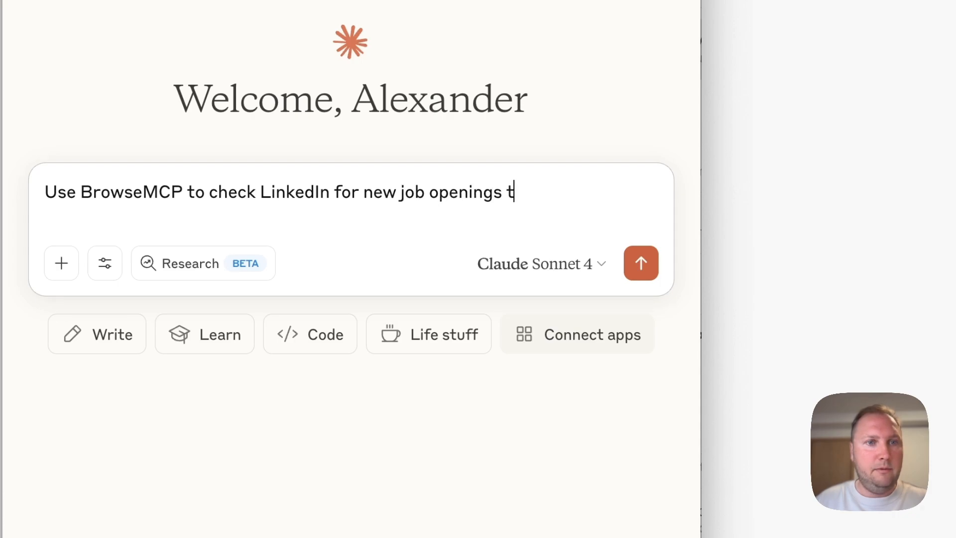
pyautogui.write('hat match my CV. I')
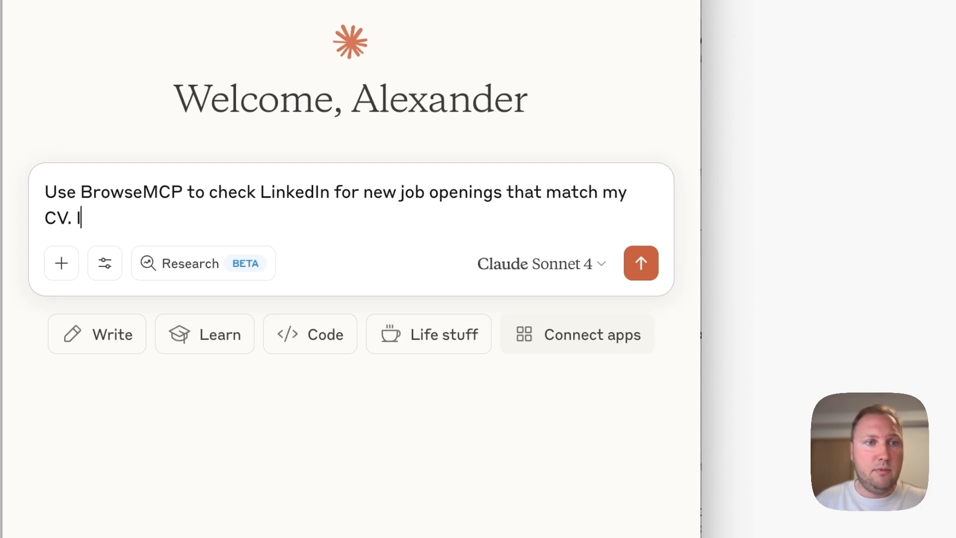
pyautogui.write("'m an AI engineer loo")
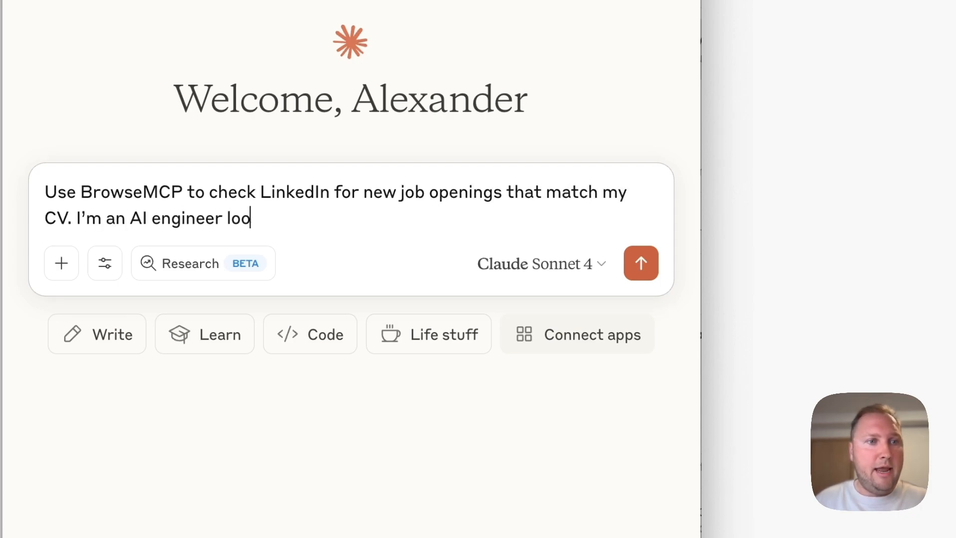
pyautogui.write('king for B2B, worl')
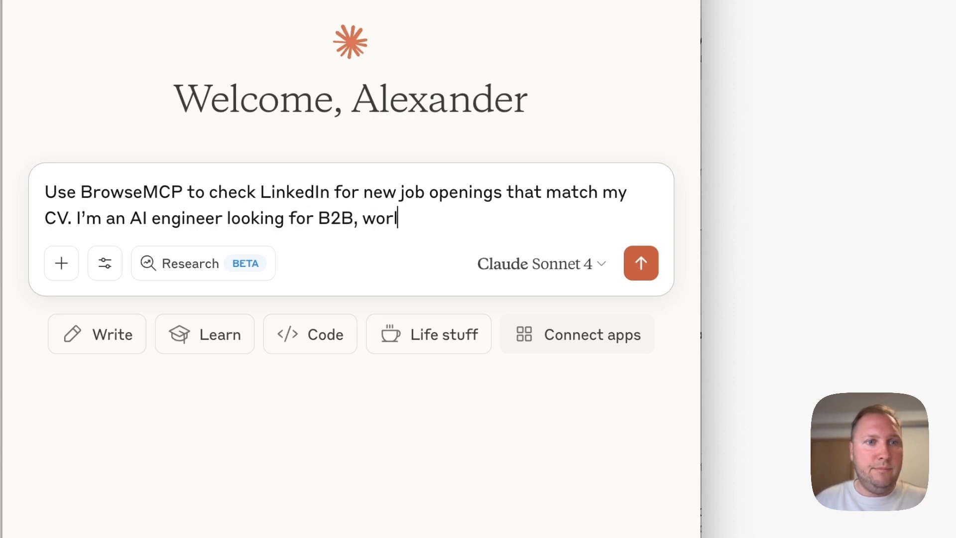
pyautogui.write('dwide and remote po')
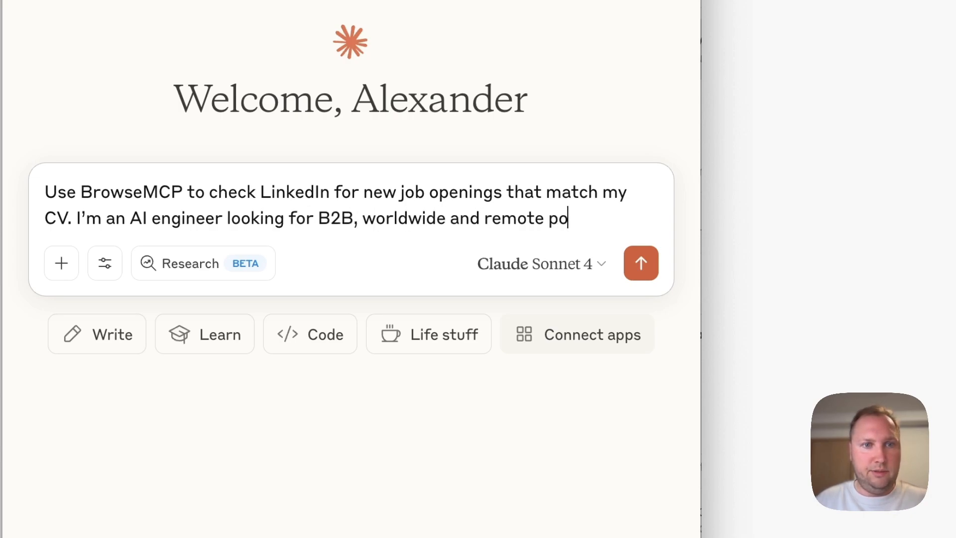
pyautogui.write('sitions. Show me the')
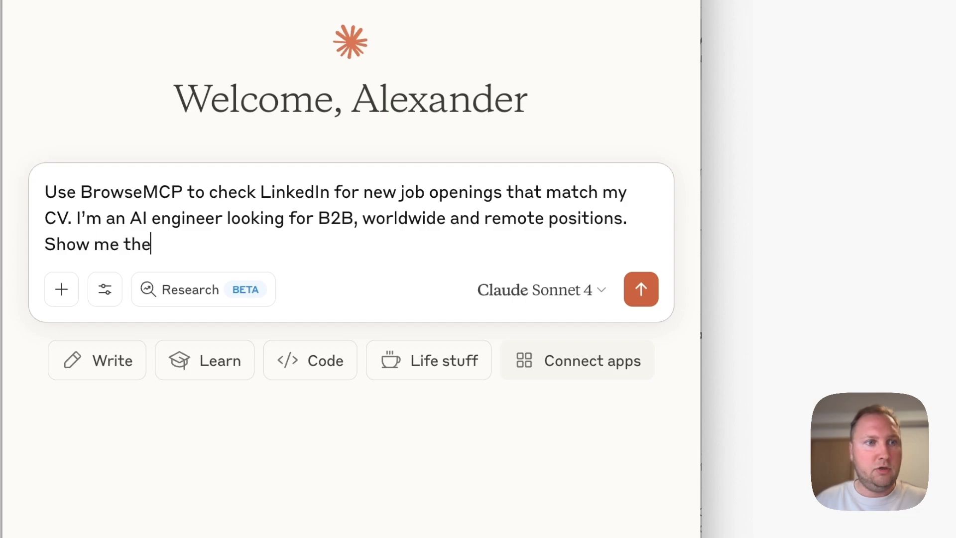
pyautogui.write(' three most relevant ones.')
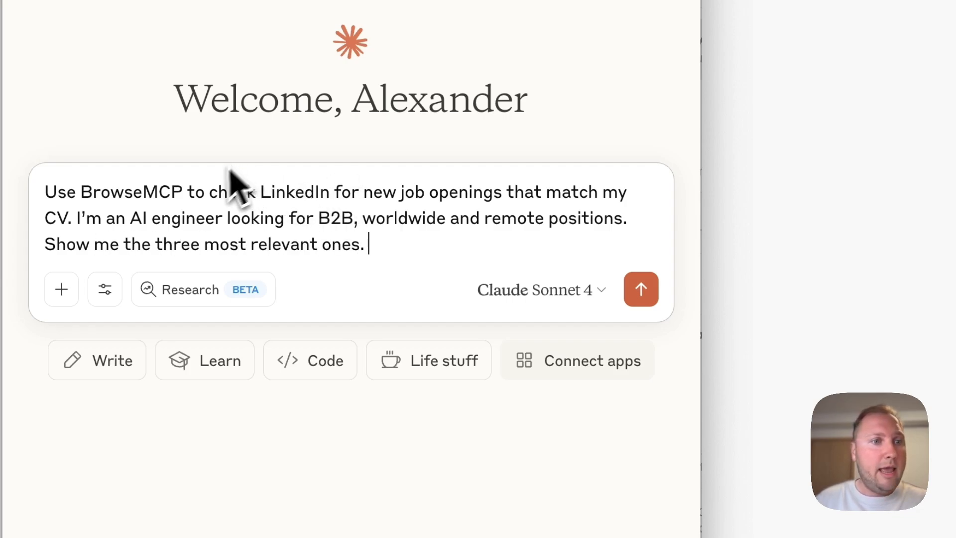
# Step: Attach the AI engineer CV PDF from the Downloads folder to the prompt and send it
pyautogui.click(62, 291)
pyautogui.click(178, 384)
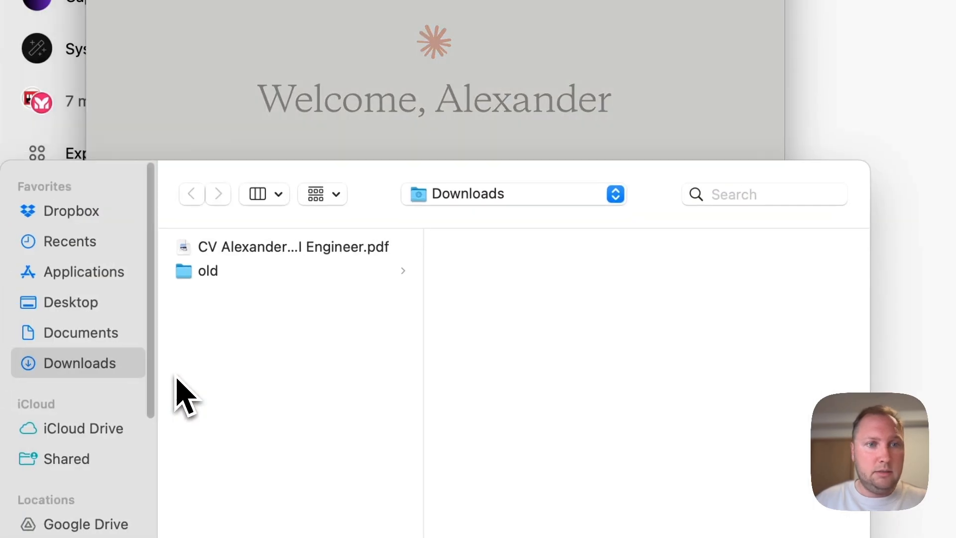
pyautogui.click(298, 229)
pyautogui.doubleClick(299, 230)
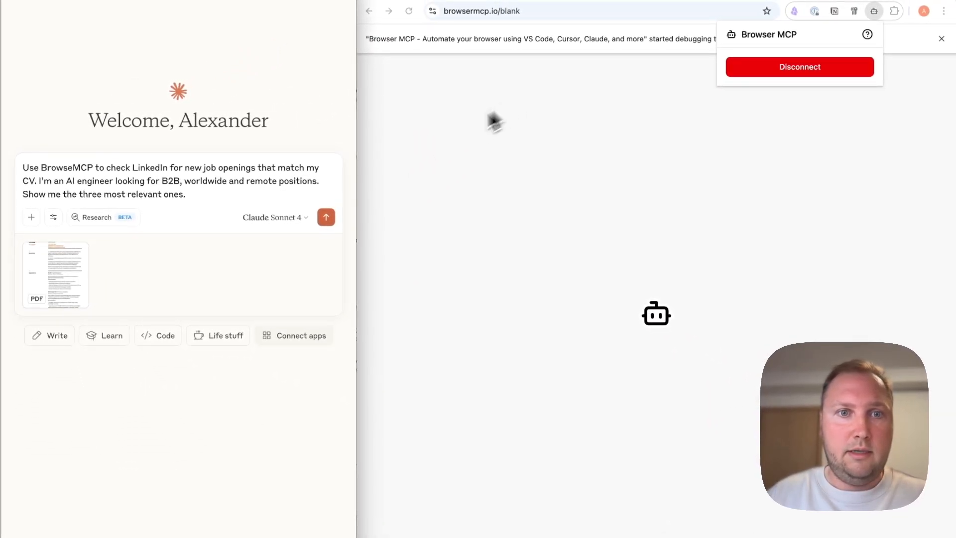
pyautogui.click(327, 218)
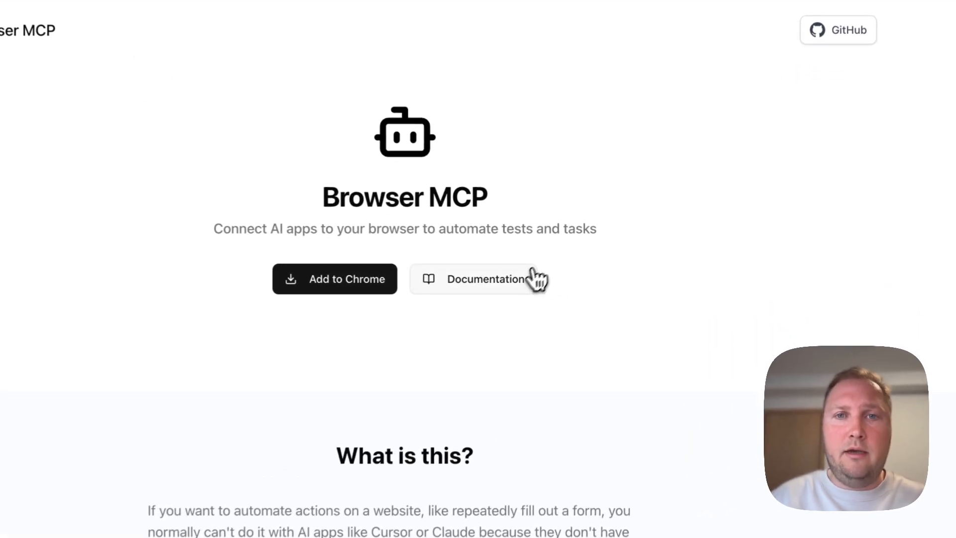
# Step: Open the Browser MCP documentation, and open claude_desktop_config.json for editing from Claude's developer settings
pyautogui.click(536, 279)
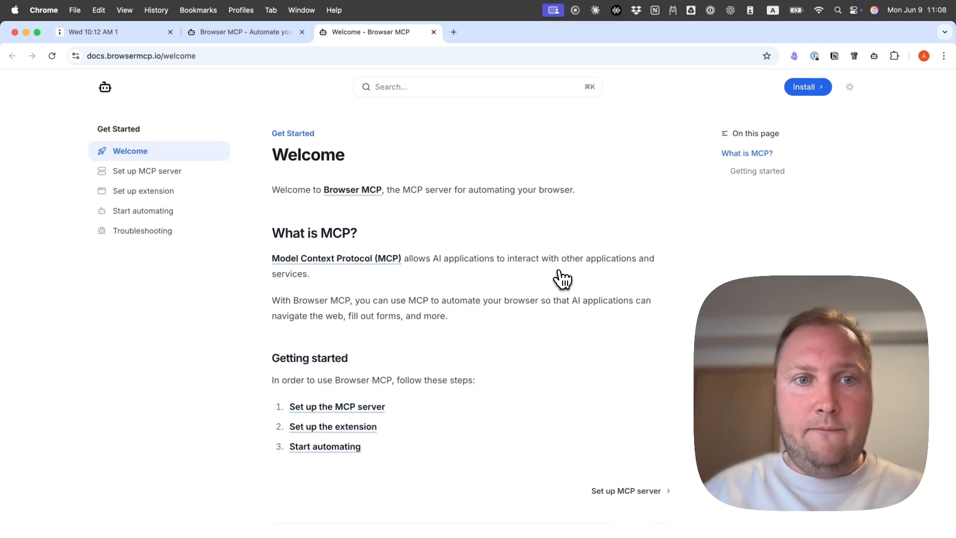
pyautogui.press('super+Tab')
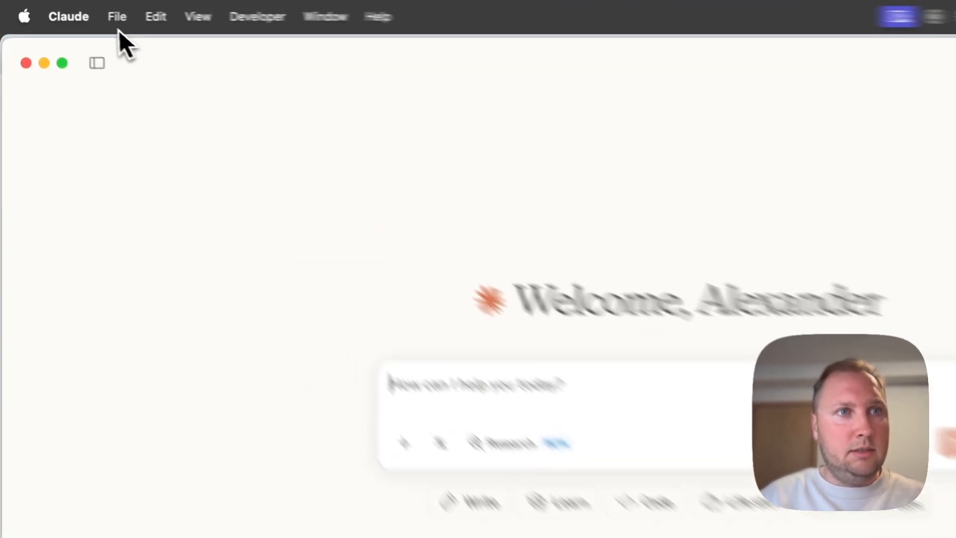
pyautogui.click(68, 16)
pyautogui.click(98, 93)
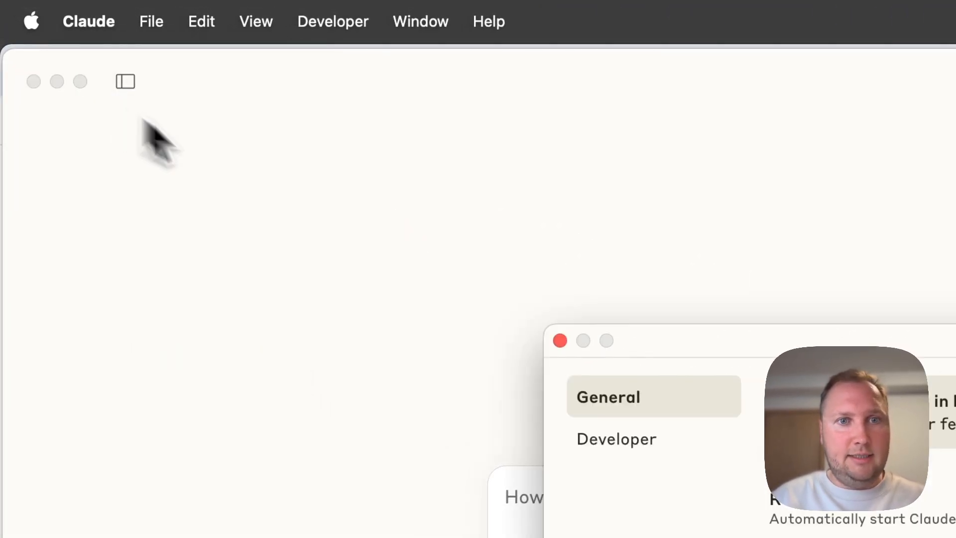
pyautogui.click(692, 451)
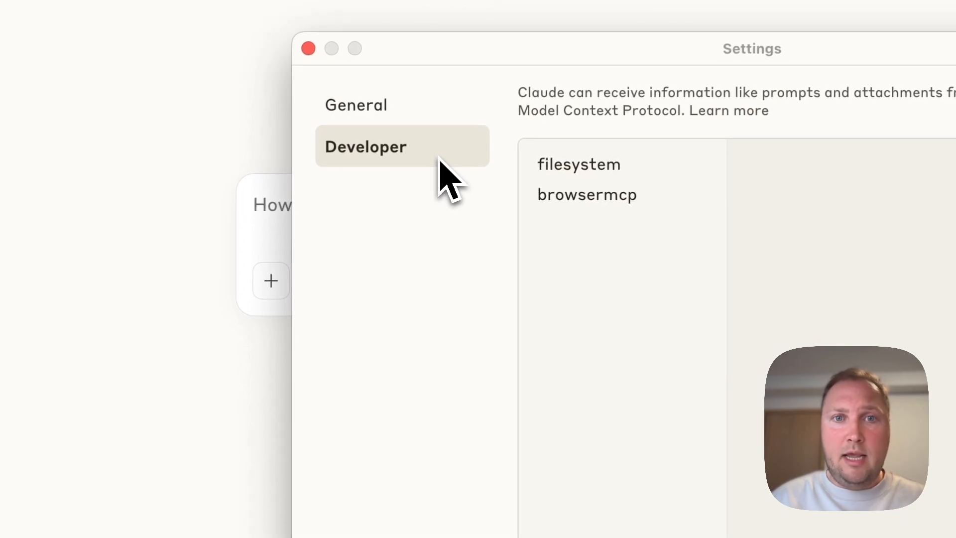
pyautogui.click(555, 438)
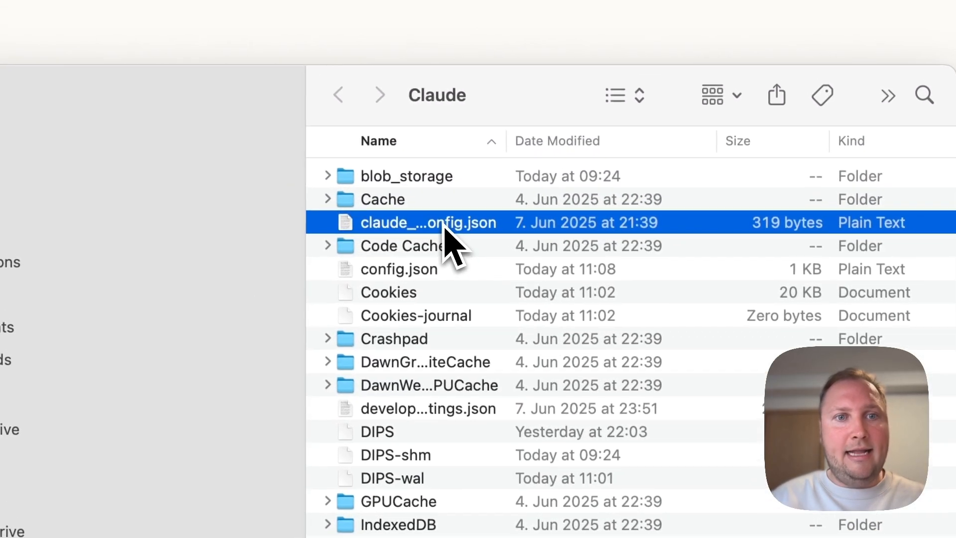
pyautogui.doubleClick(444, 226)
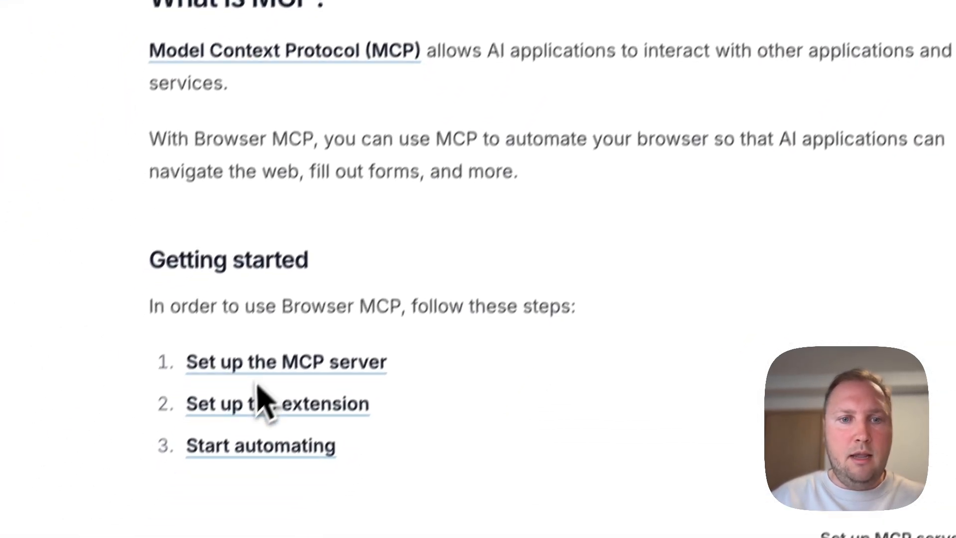
# Step: Copy the server config from the documentation's MCP server setup page and replace the entire contents of claude_desktop_config.json with it
pyautogui.click(271, 366)
pyautogui.scroll(-8, 358, 349)
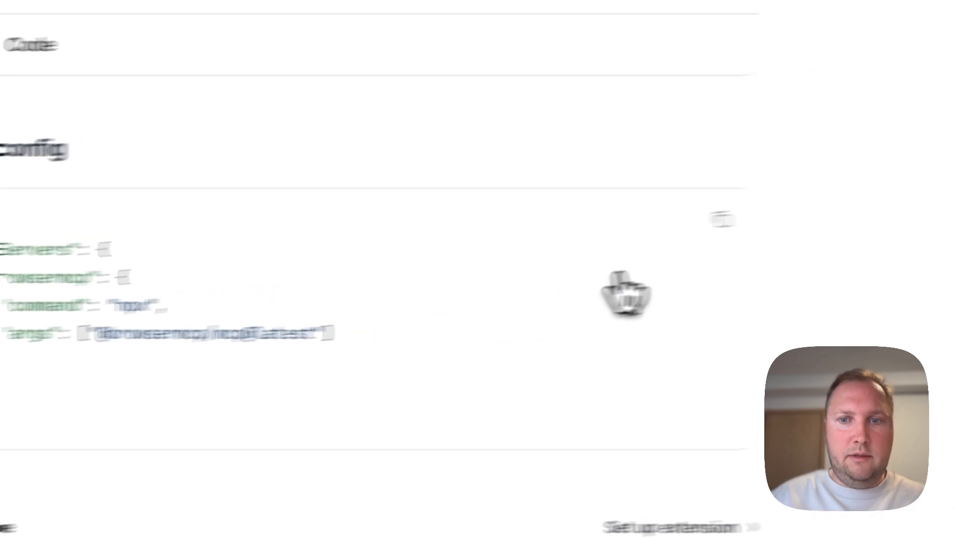
pyautogui.click(722, 219)
pyautogui.press('super+Tab')
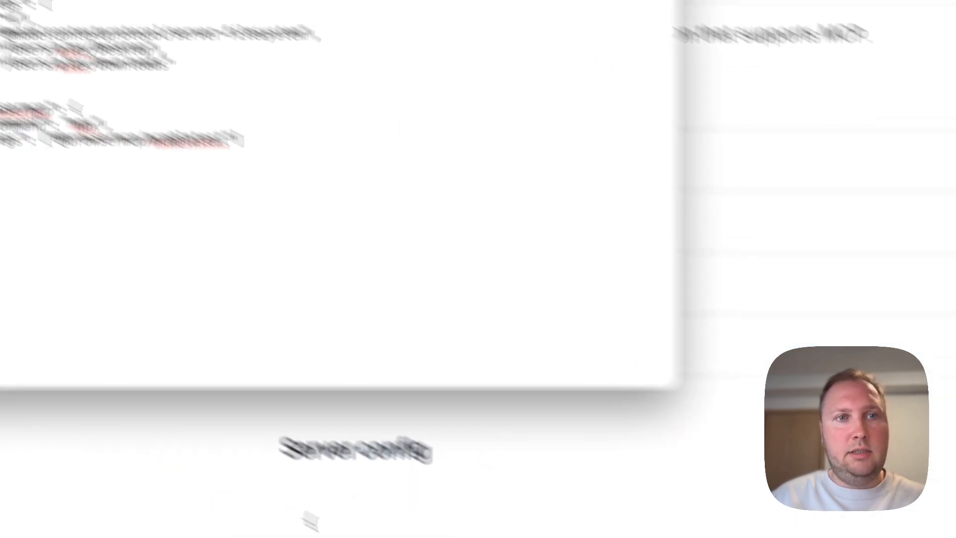
pyautogui.press('super+a')
pyautogui.press('super+v')
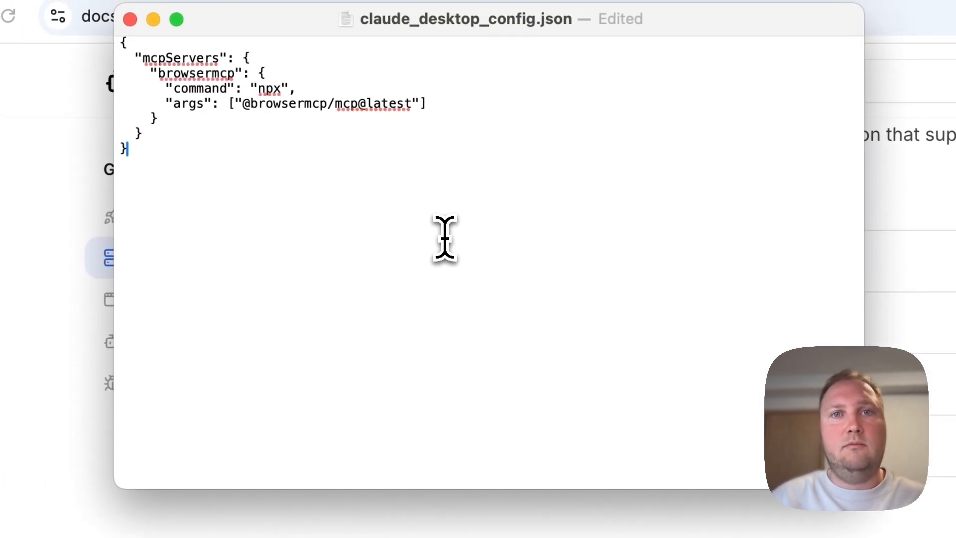
# Step: Return to the documentation in Chrome, open the extension setup page and follow its link to the Browser MCP extension
pyautogui.press('super+Tab')
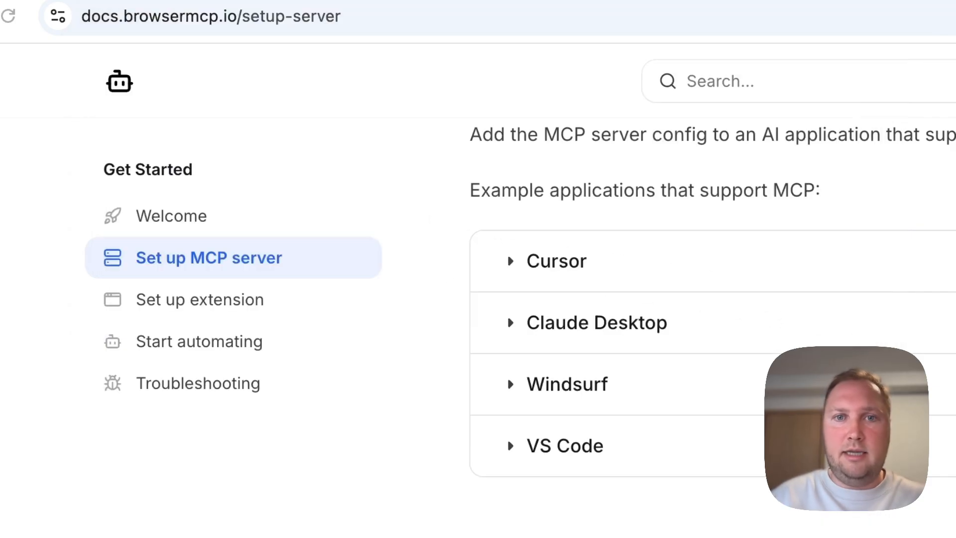
pyautogui.click(276, 312)
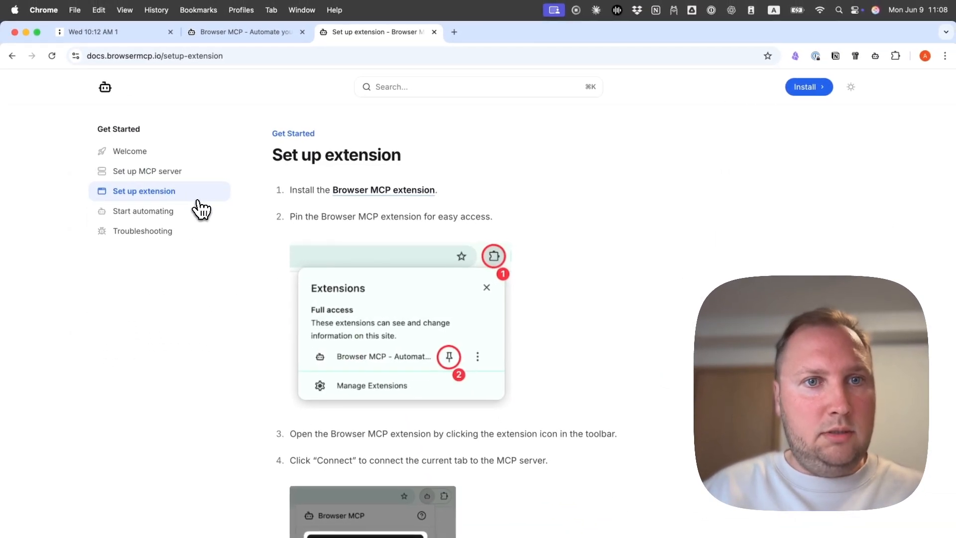
pyautogui.click(349, 192)
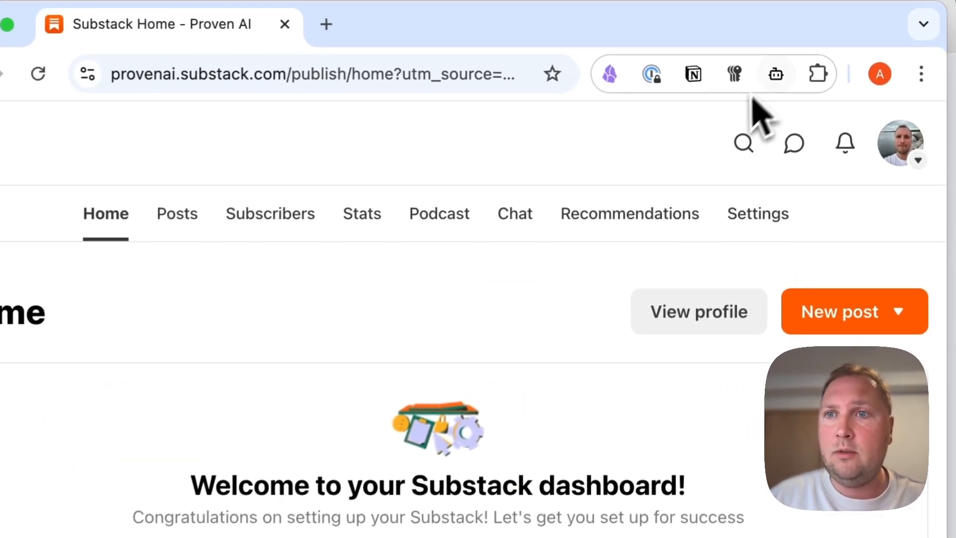
# Step: Connect the Substack dashboard tab to the MCP server through the Browser MCP extension
pyautogui.click(776, 75)
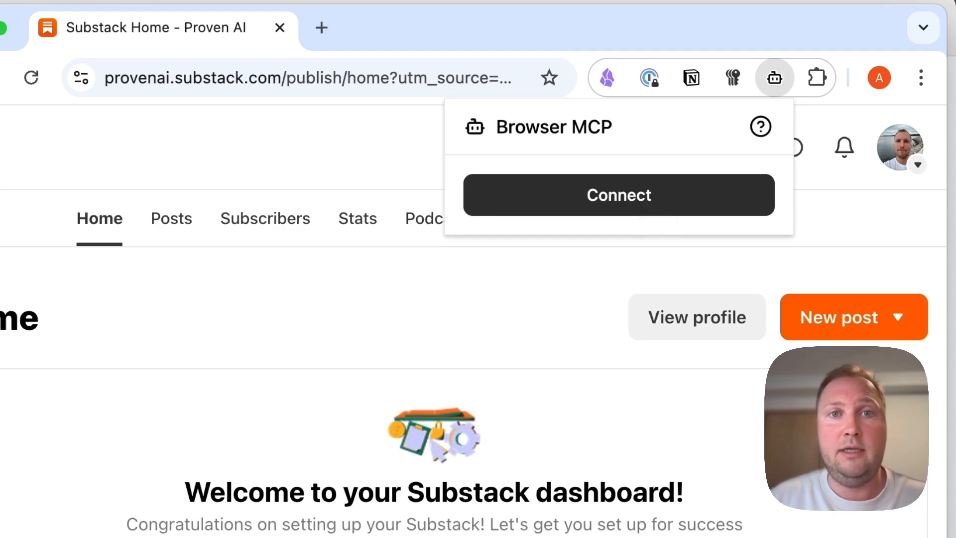
pyautogui.click(619, 195)
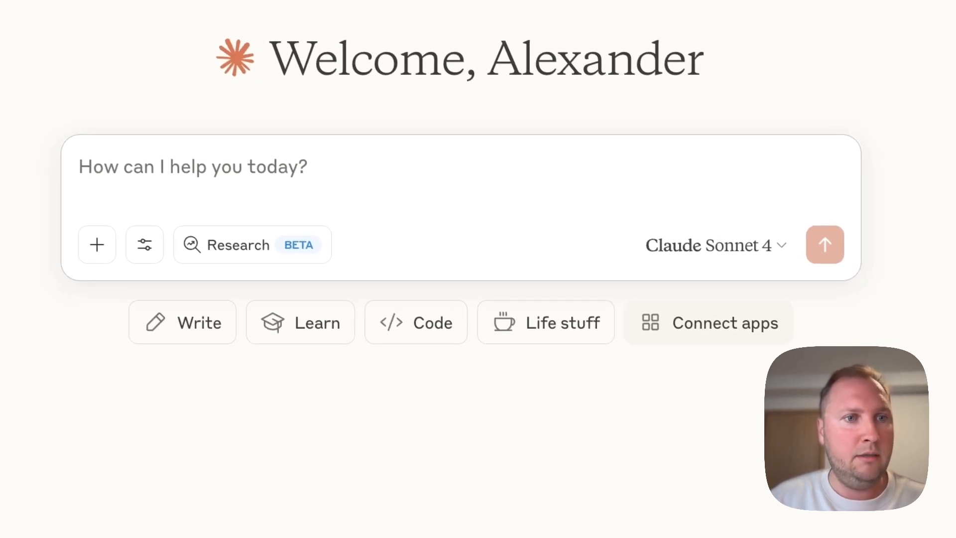
# Step: Write a Claude prompt: use BrowseMCP to create a Substack post draft based on the attached text, without posting anything, just formatting the post nicely
pyautogui.write('Use BrowseMCP and cr')
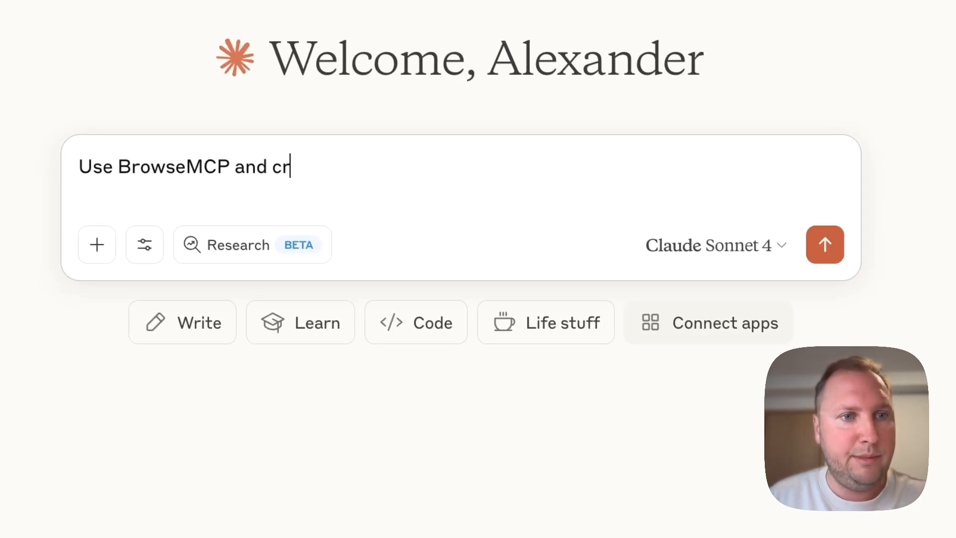
pyautogui.write('eate a draft of a p')
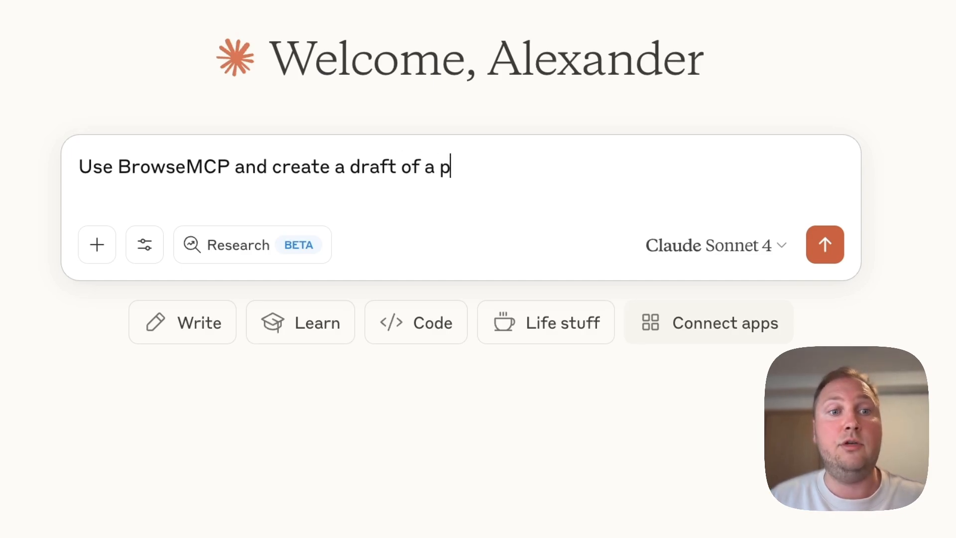
pyautogui.write('ost on my Substack ba')
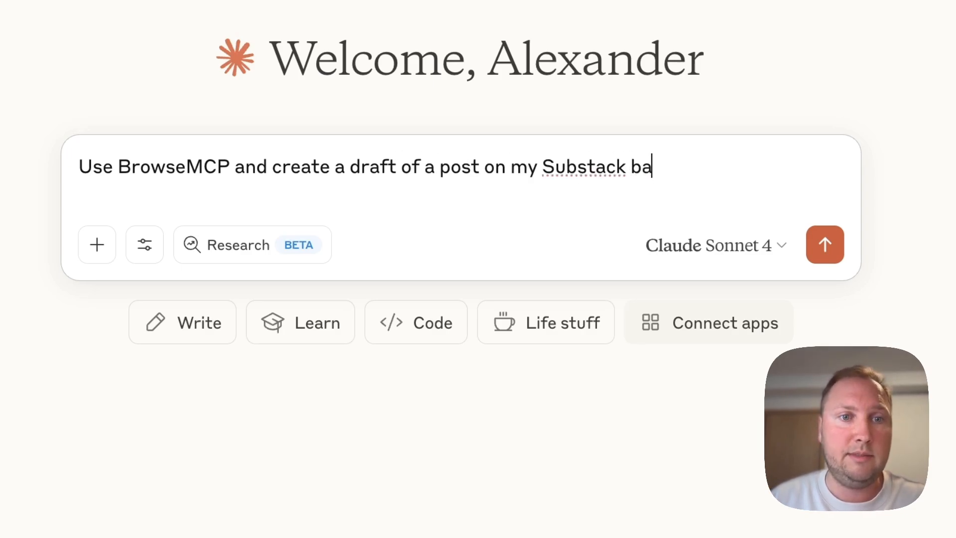
pyautogui.write('sed on the attached ')
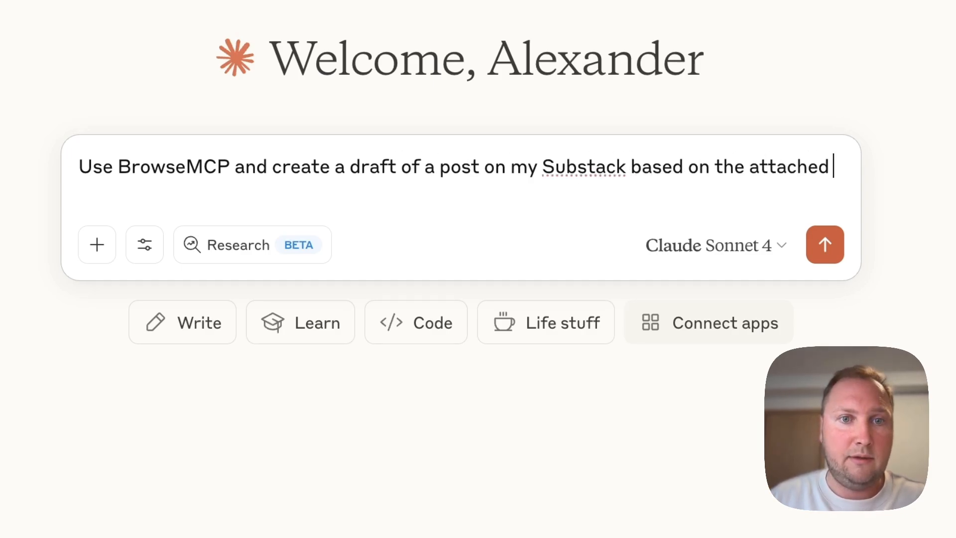
pyautogui.write("text. Don't post an")
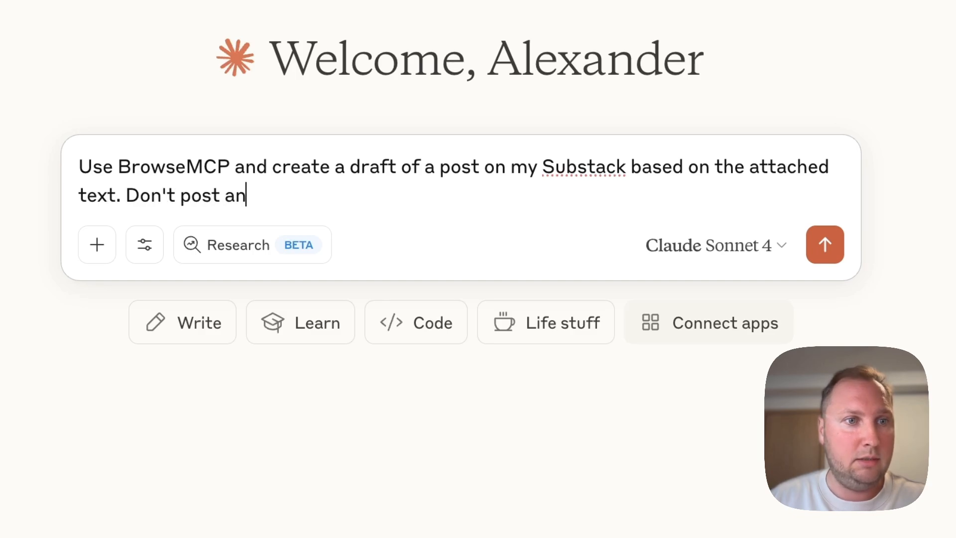
pyautogui.write('ything - just format')
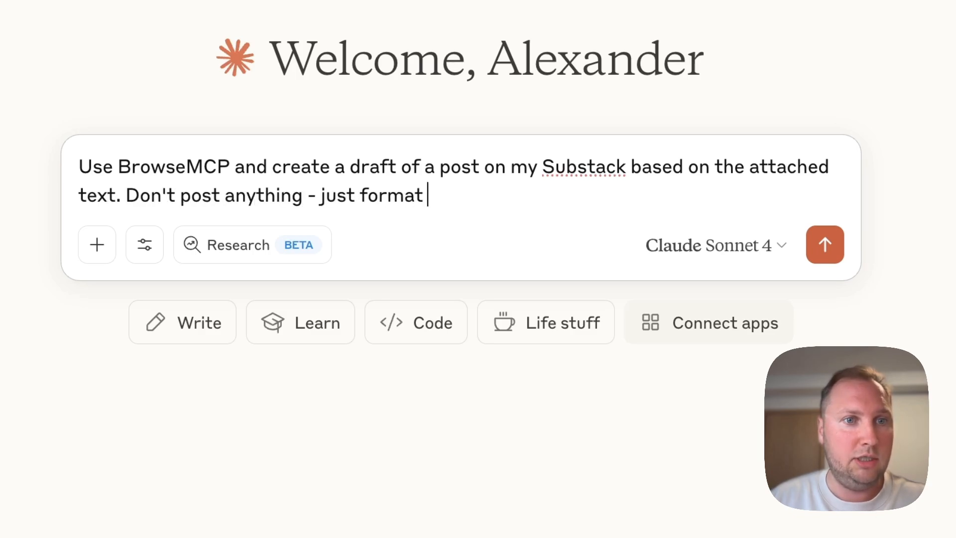
pyautogui.write(' the post n')
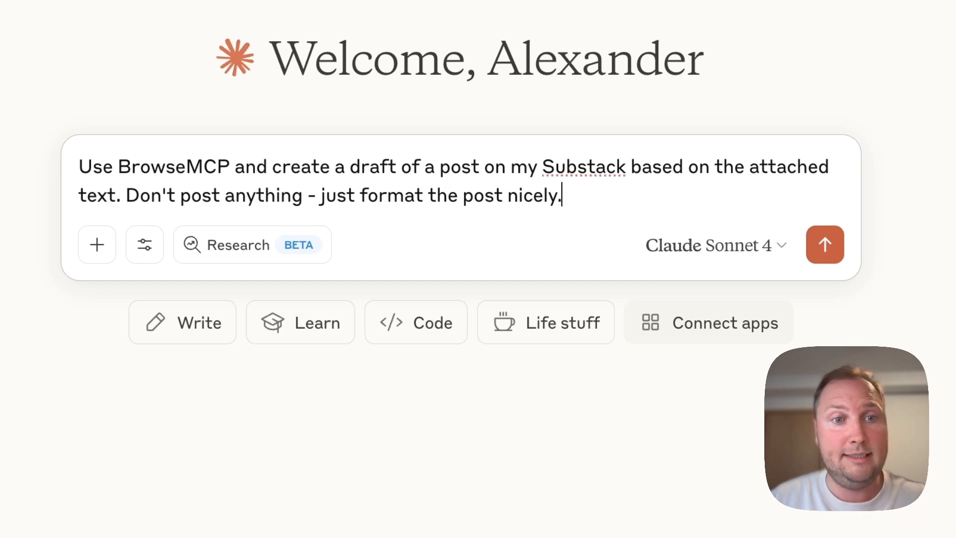
# Step: Finish the prompt's closing sentence with "nicely.", paste the copied source text below it after a blank line, and send it to Claude
pyautogui.write('icely.')
pyautogui.hotkey('shift', 'Return')
pyautogui.hotkey('shift', 'Return')
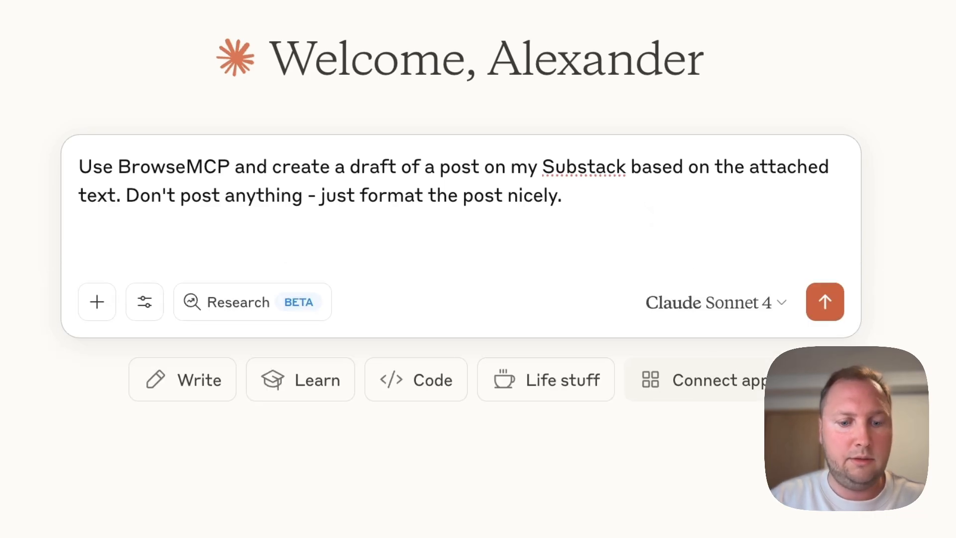
pyautogui.press('super+v')
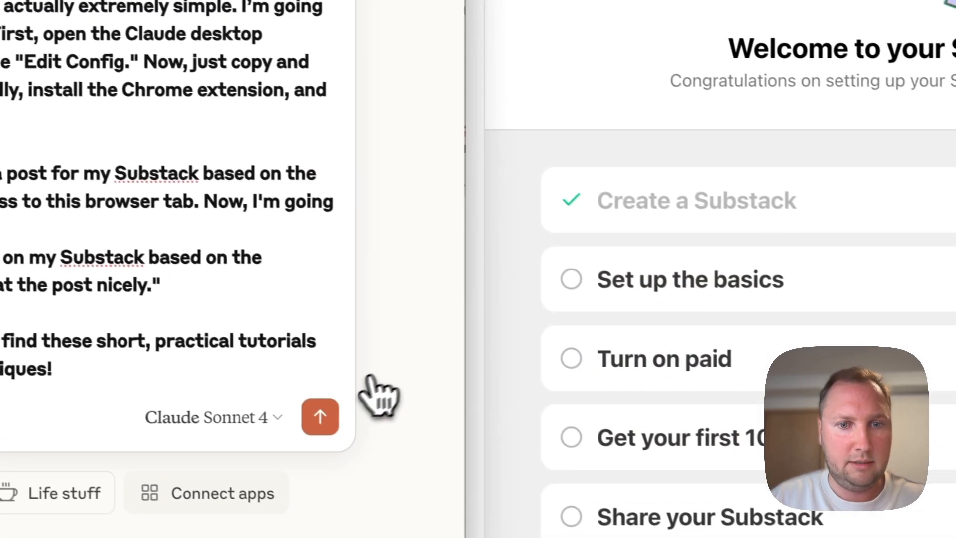
pyautogui.click(320, 416)
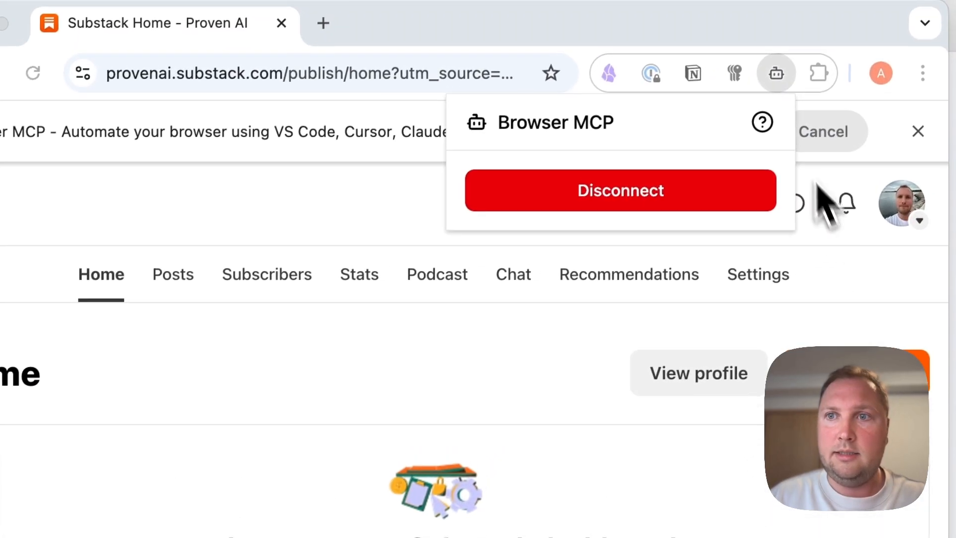
pyautogui.click(781, 84)
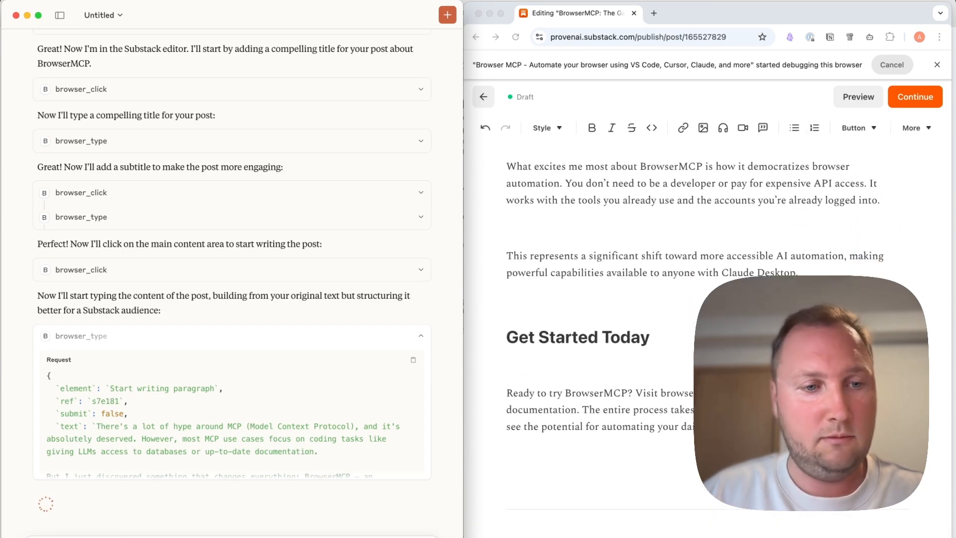
# Step: Follow Claude's browser actions in the chat and review the Substack draft's title, subtitle, headings, setup steps and closing sections
pyautogui.scroll(-10, 297, 423)
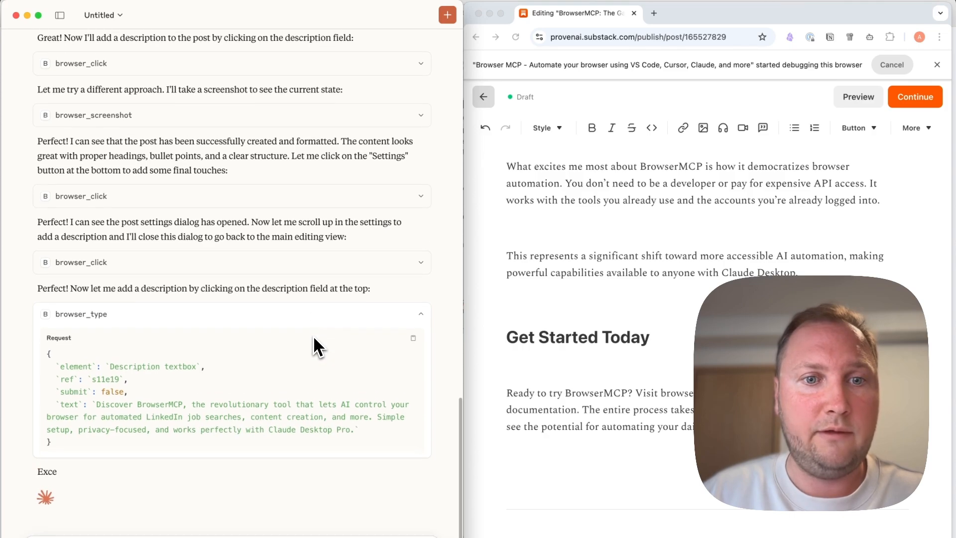
pyautogui.click(364, 313)
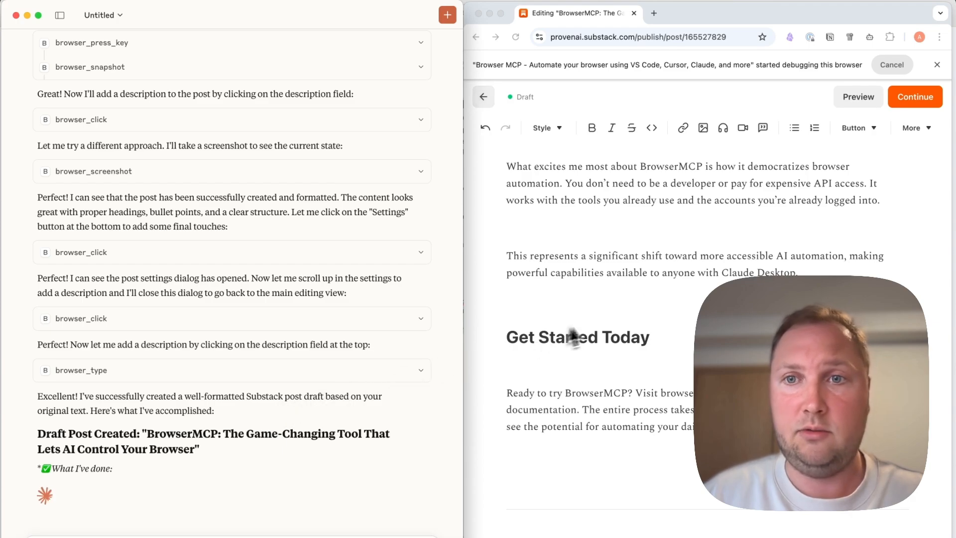
pyautogui.scroll(10, 601, 323)
pyautogui.scroll(15, 599, 327)
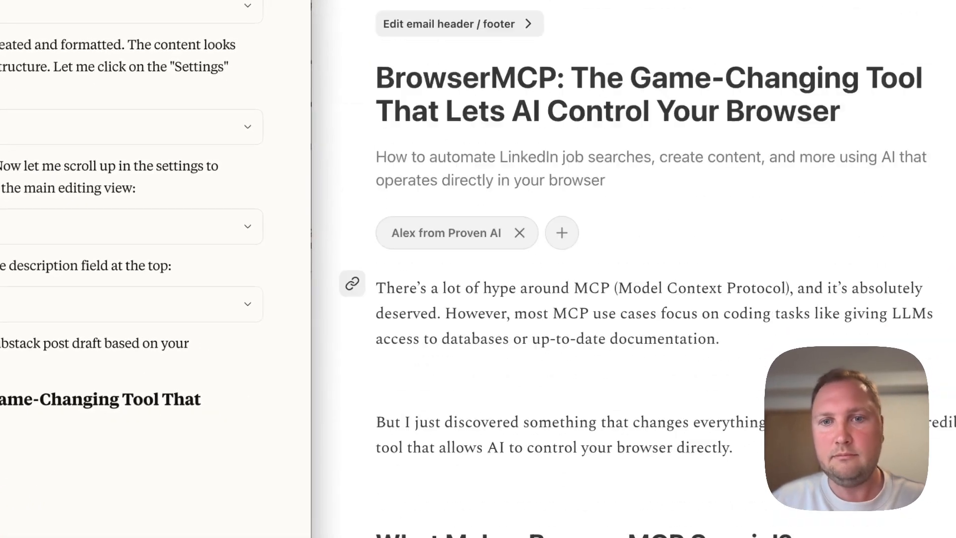
pyautogui.scroll(-20, 633, 279)
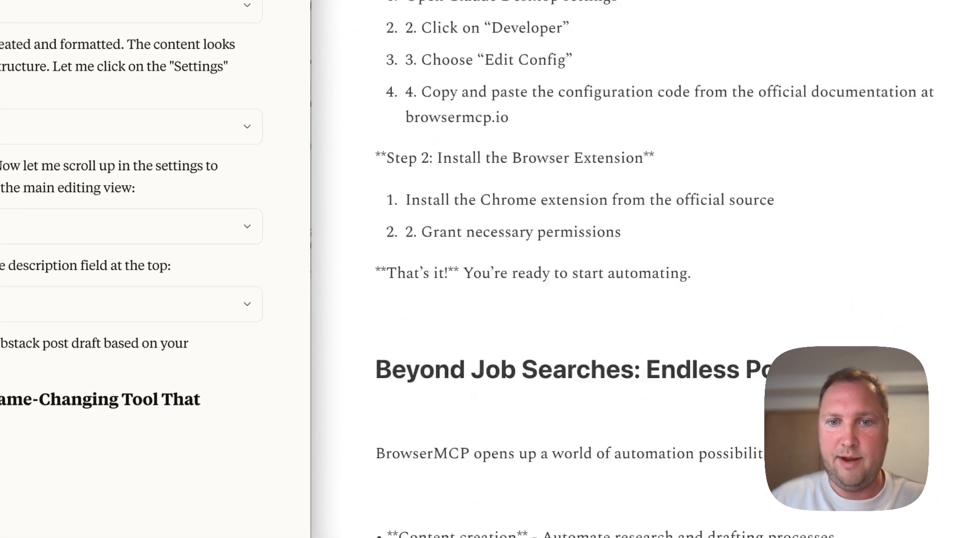
pyautogui.scroll(15, 515, 256)
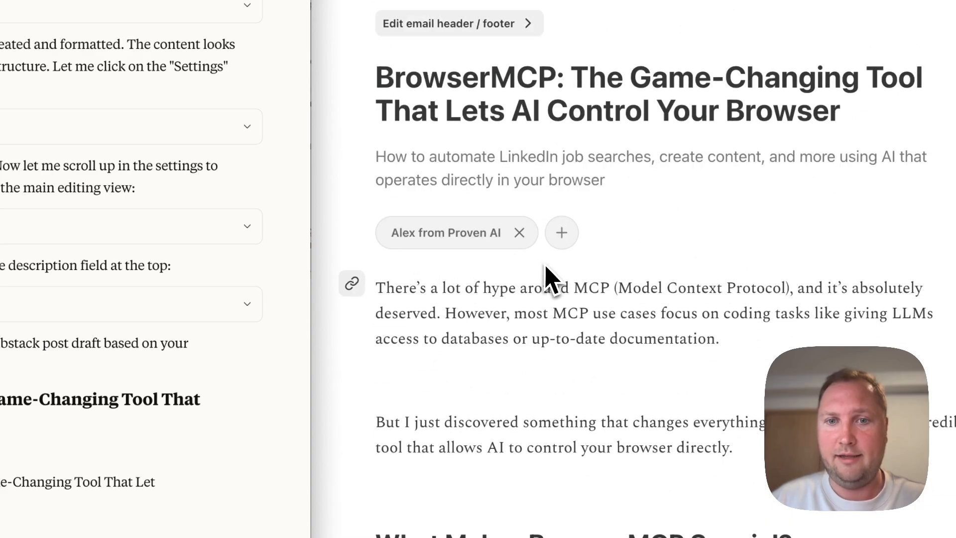
pyautogui.scroll(-20, 476, 394)
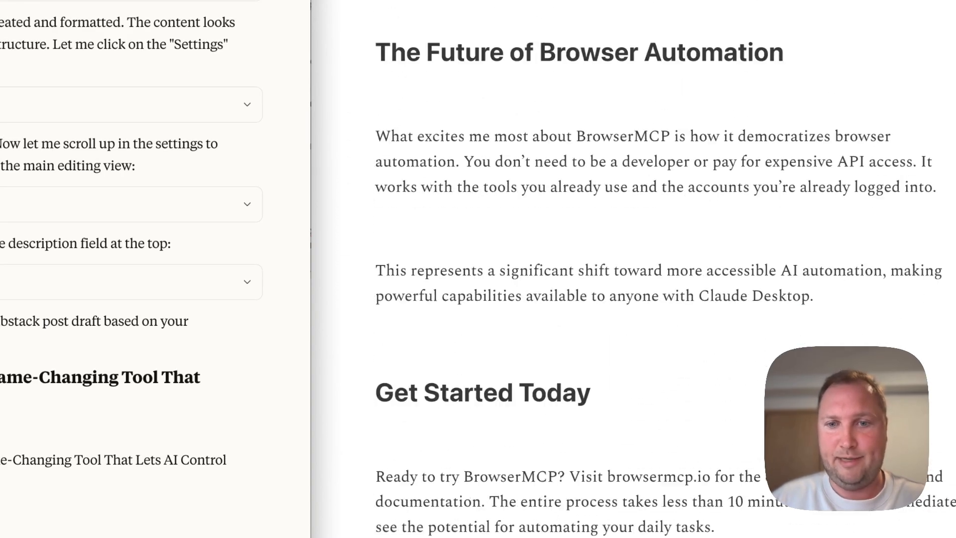
pyautogui.scroll(10, 632, 279)
pyautogui.scroll(15, 633, 225)
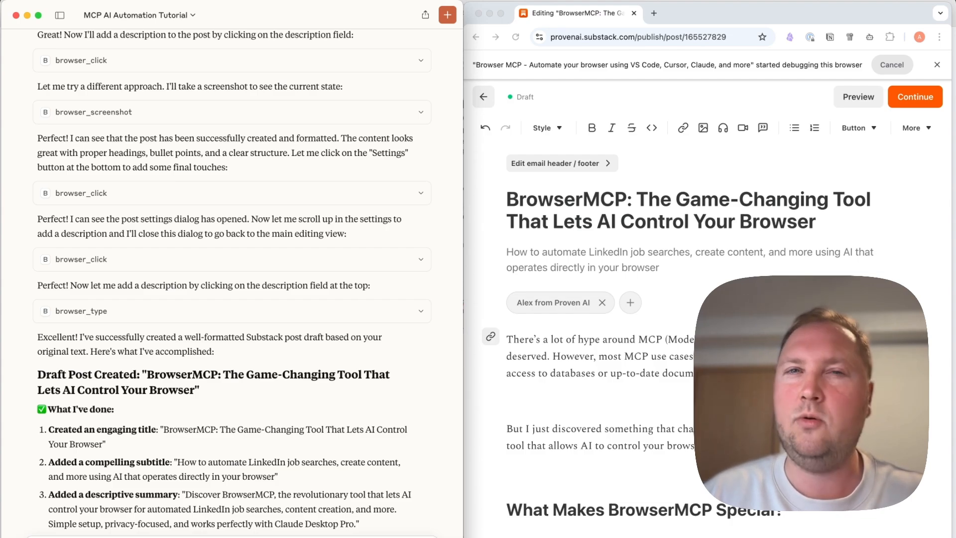
pyautogui.scroll(-20, 707, 328)
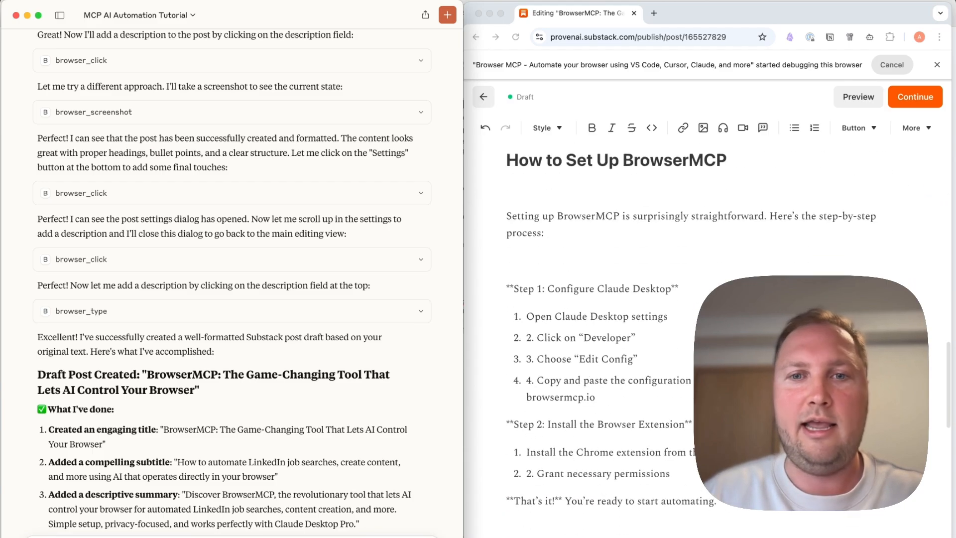
pyautogui.scroll(20, 708, 329)
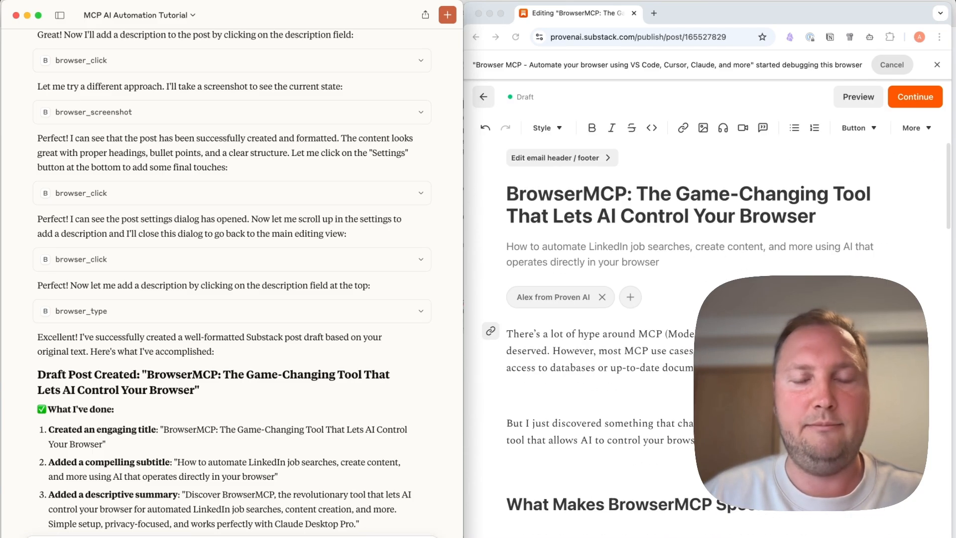